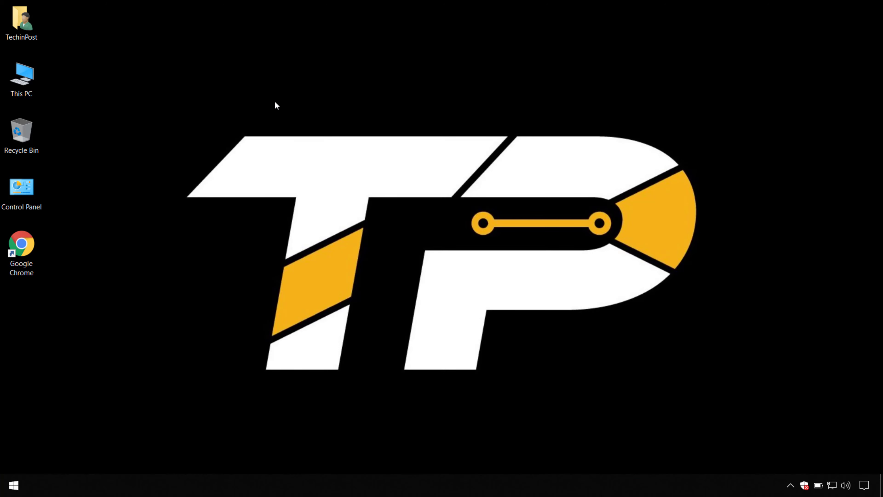
Step: Open the SoftwareDistribution folder inside the Windows folder on Local Disk (C:)
{"action": "double_click", "coordinate": [32, 84]}
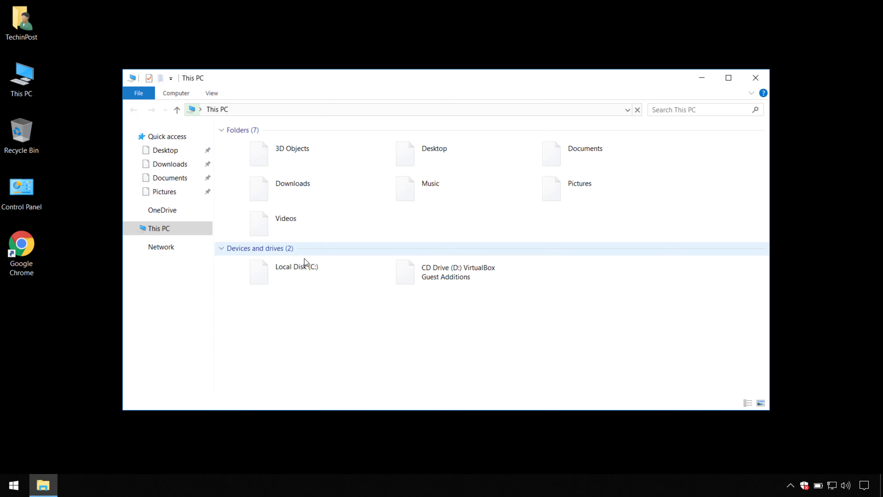
{"action": "double_click", "coordinate": [305, 268]}
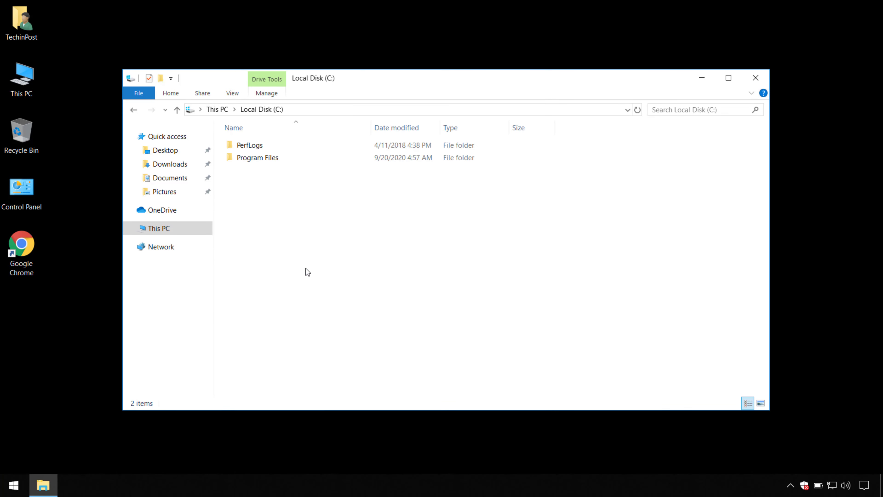
{"action": "double_click", "coordinate": [274, 195]}
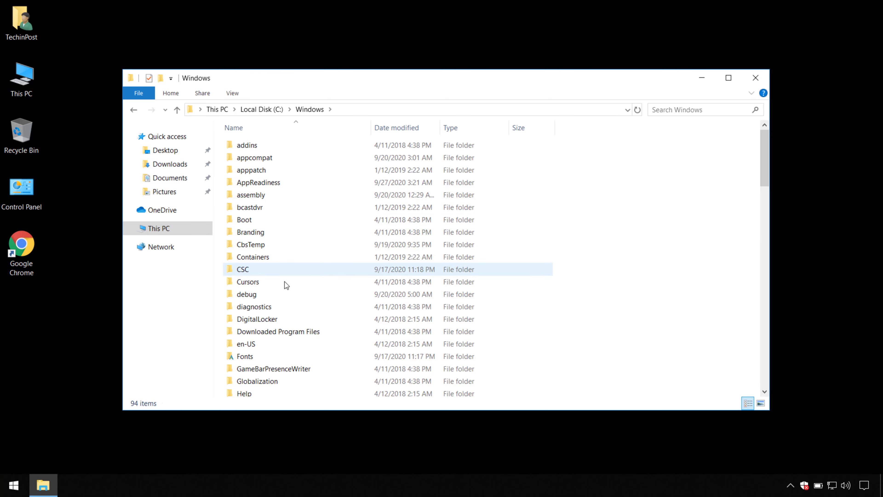
{"action": "scroll", "coordinate": [284, 281], "scroll_direction": "down", "scroll_amount": 2}
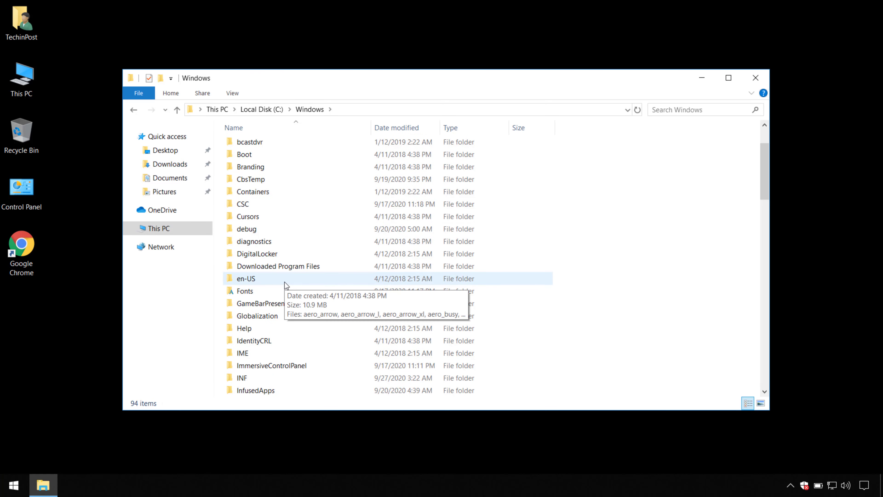
{"action": "scroll", "coordinate": [286, 283], "scroll_direction": "down", "scroll_amount": 7}
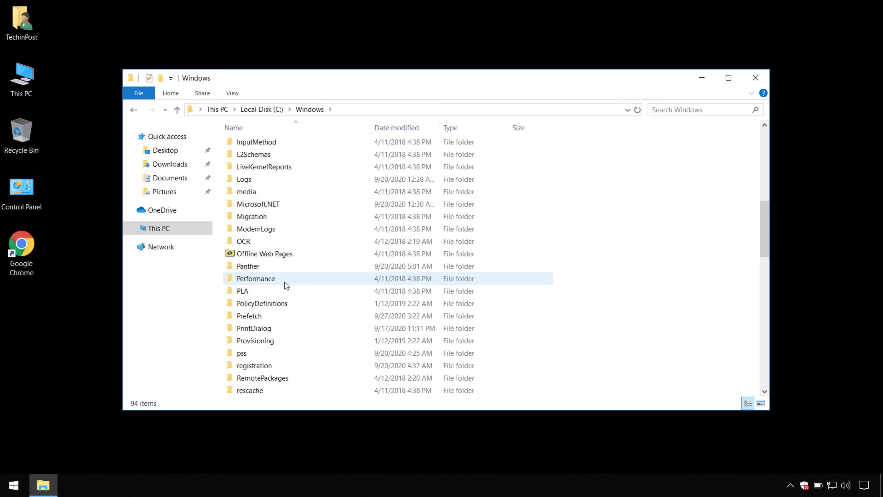
{"action": "scroll", "coordinate": [286, 283], "scroll_direction": "up", "scroll_amount": 6}
{"action": "scroll", "coordinate": [288, 283], "scroll_direction": "up", "scroll_amount": 3}
{"action": "scroll", "coordinate": [288, 284], "scroll_direction": "down", "scroll_amount": 3}
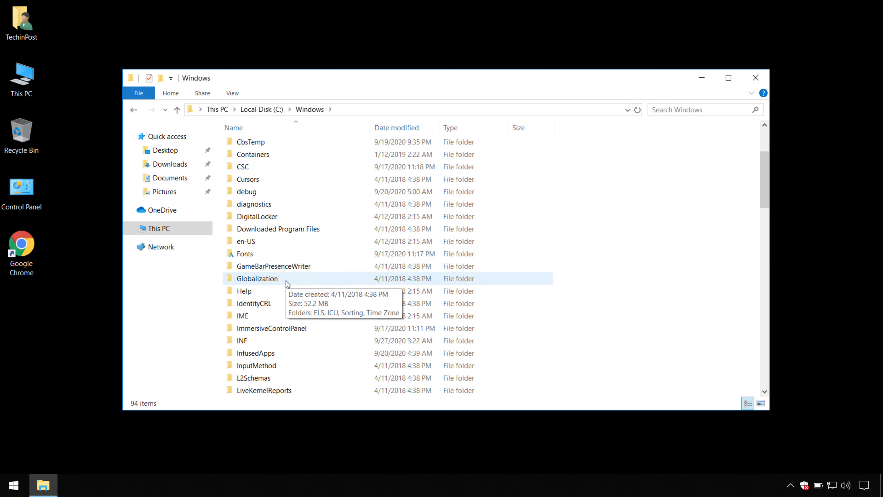
{"action": "scroll", "coordinate": [288, 284], "scroll_direction": "down", "scroll_amount": 7}
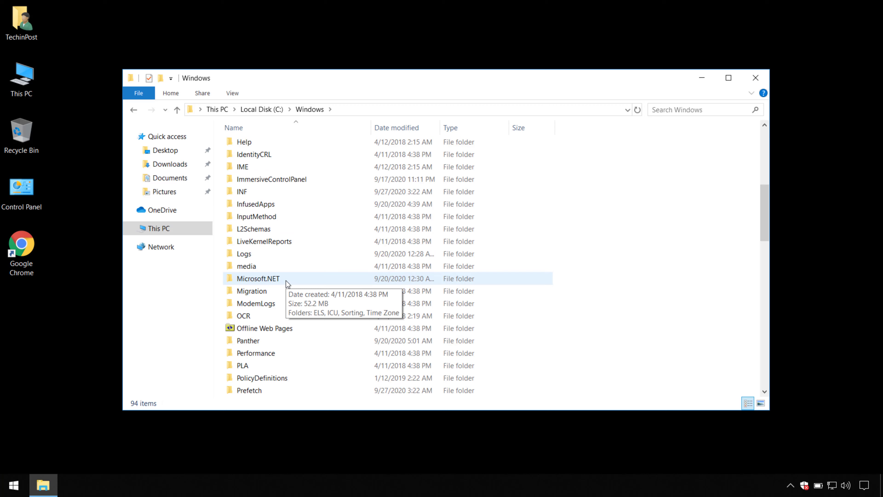
{"action": "scroll", "coordinate": [288, 284], "scroll_direction": "down", "scroll_amount": 6}
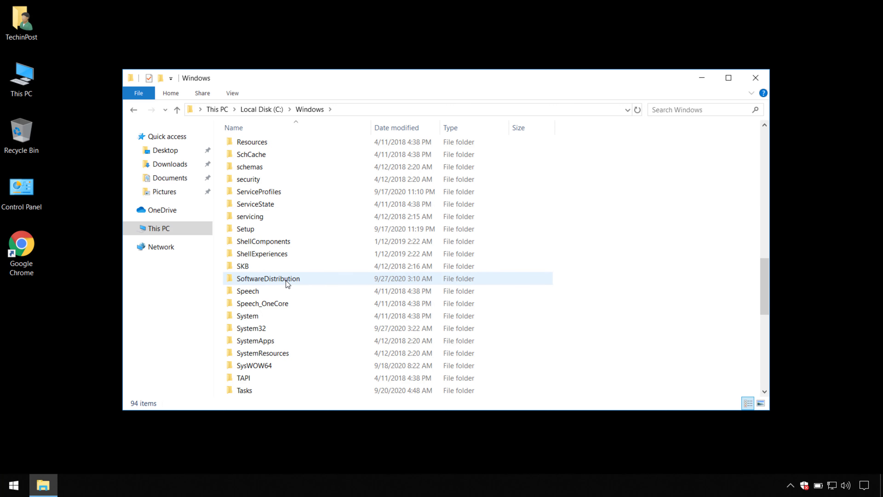
{"action": "double_click", "coordinate": [286, 280]}
Step: Delete all files and folders in SoftwareDistribution, skipping the Download folder that requires SYSTEM permission
{"action": "left_click_drag", "start_coordinate": [286, 280], "coordinate": [285, 142]}
{"action": "right_click", "coordinate": [285, 142]}
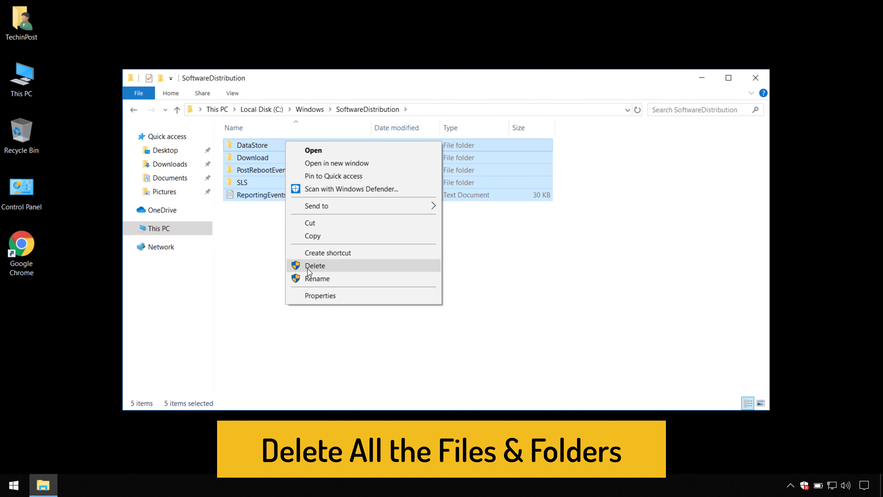
{"action": "left_click", "coordinate": [308, 268]}
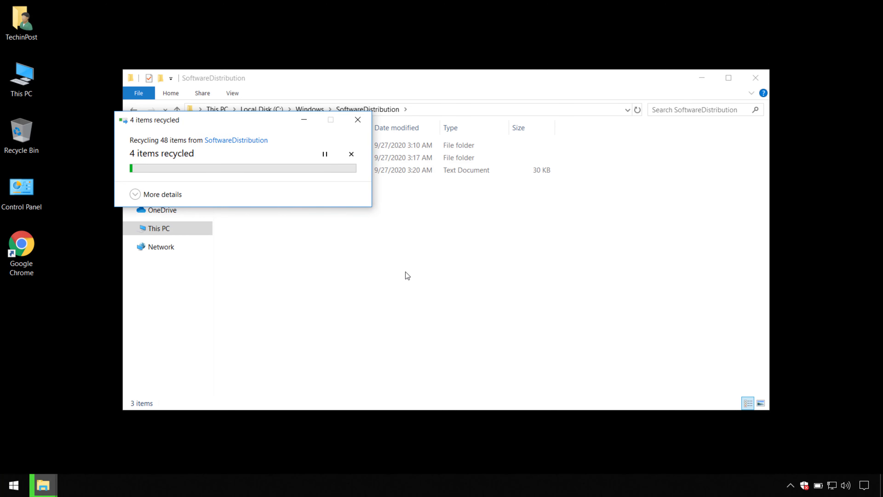
{"action": "left_click", "coordinate": [204, 224]}
{"action": "left_click", "coordinate": [268, 242]}
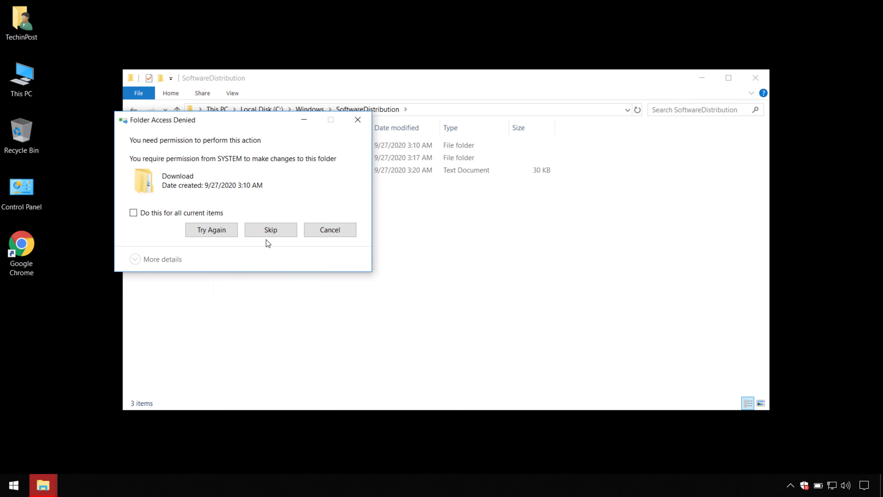
{"action": "left_click", "coordinate": [269, 229]}
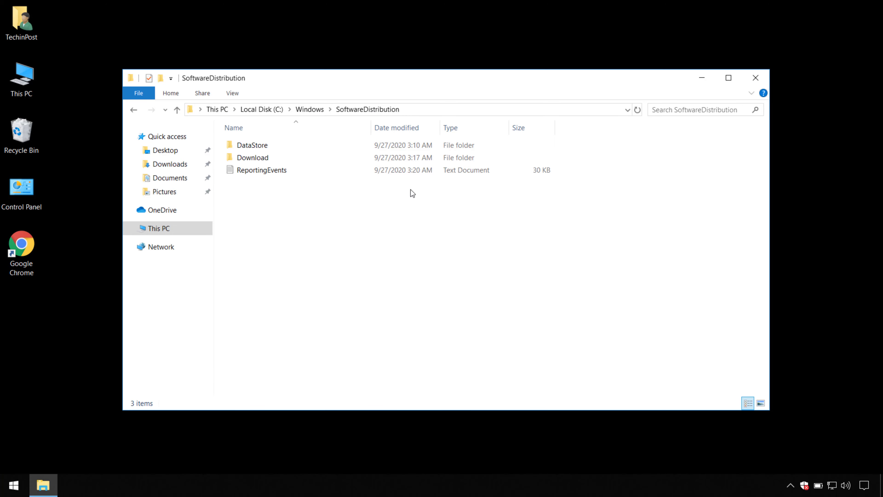
Step: Delete everything inside SoftwareDistribution's Download subfolder, skipping the folder that denies access, and close the file window
{"action": "double_click", "coordinate": [242, 157]}
{"action": "left_click", "coordinate": [545, 247]}
{"action": "key", "text": "ctrl+a"}
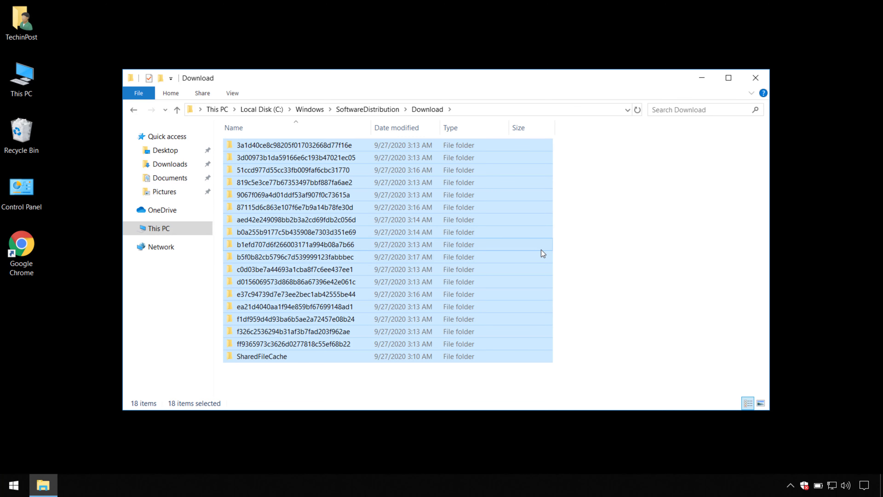
{"action": "key", "text": "Delete"}
{"action": "left_click", "coordinate": [400, 213]}
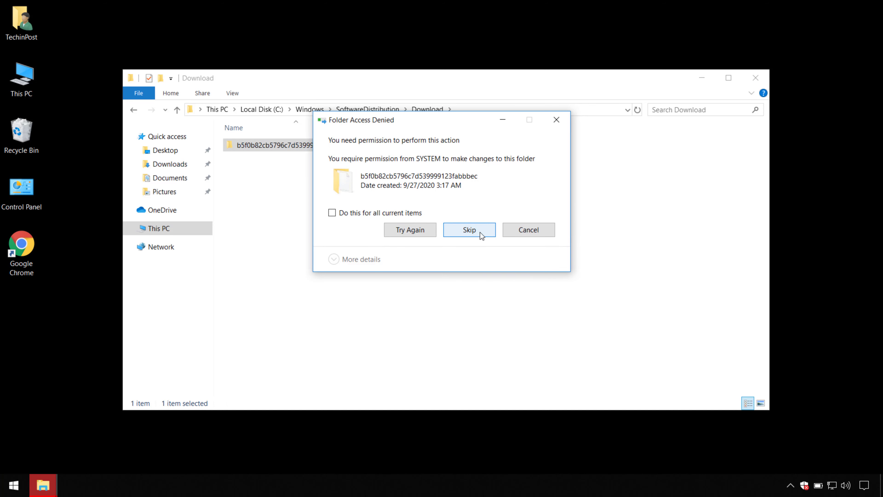
{"action": "left_click", "coordinate": [482, 234]}
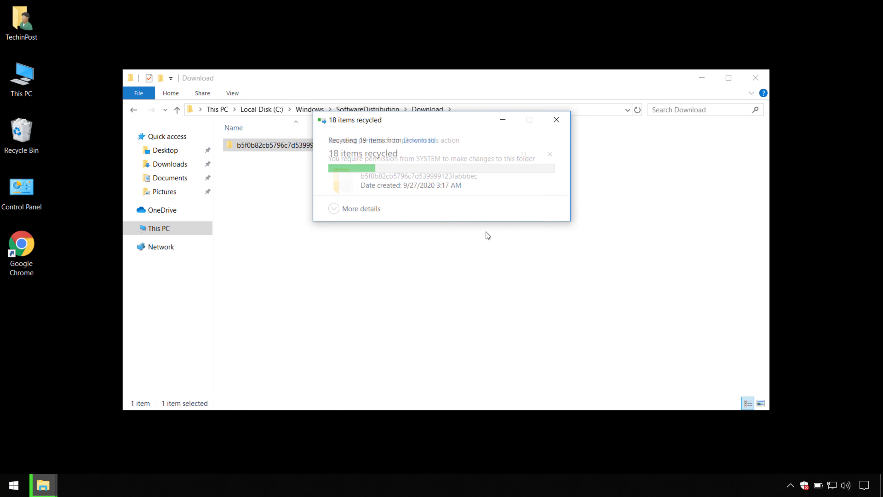
{"action": "left_click", "coordinate": [135, 110]}
{"action": "left_click", "coordinate": [133, 111]}
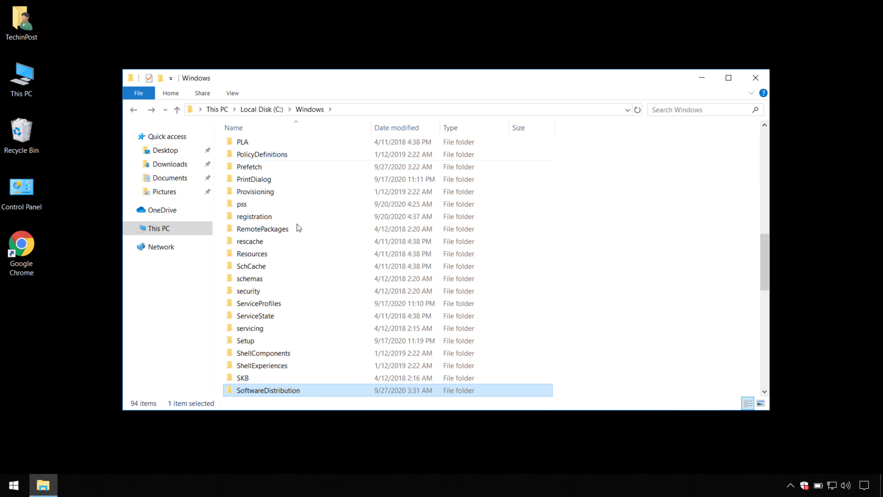
{"action": "left_click", "coordinate": [755, 80]}
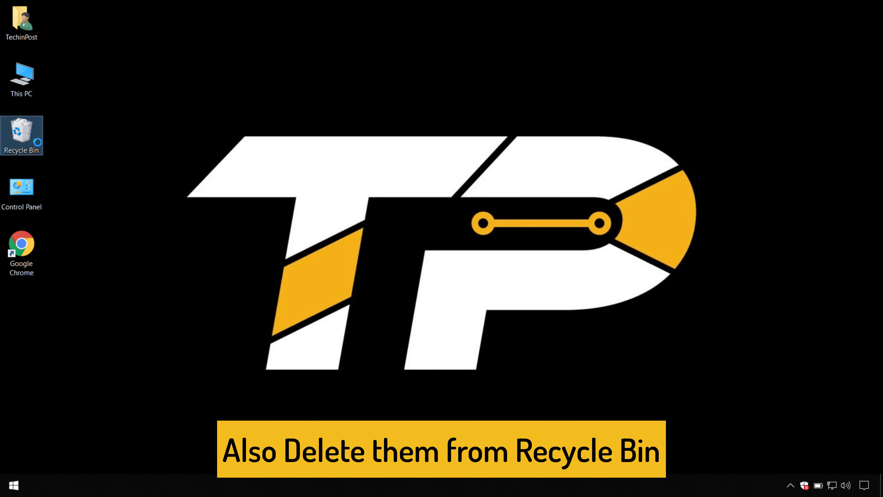
Step: Empty the Recycle Bin and confirm permanent deletion of its items
{"action": "right_click", "coordinate": [17, 124]}
{"action": "left_click", "coordinate": [44, 149]}
{"action": "left_click", "coordinate": [473, 253]}
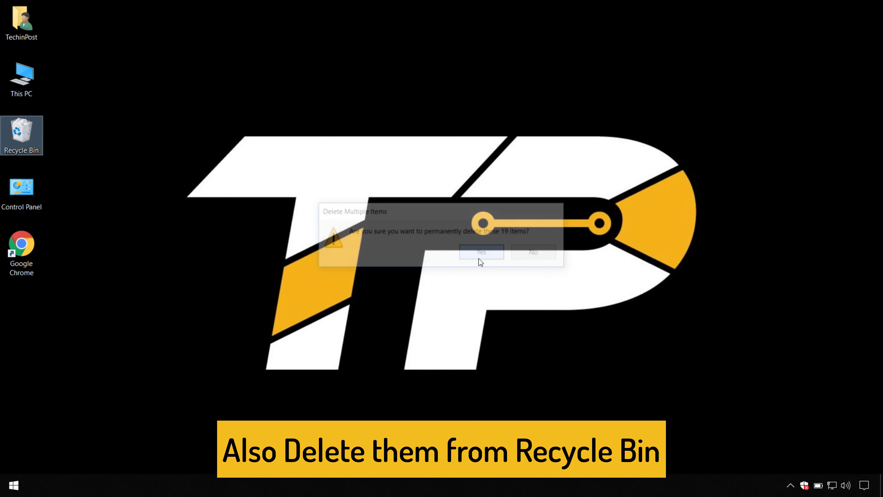
{"action": "left_click", "coordinate": [464, 281]}
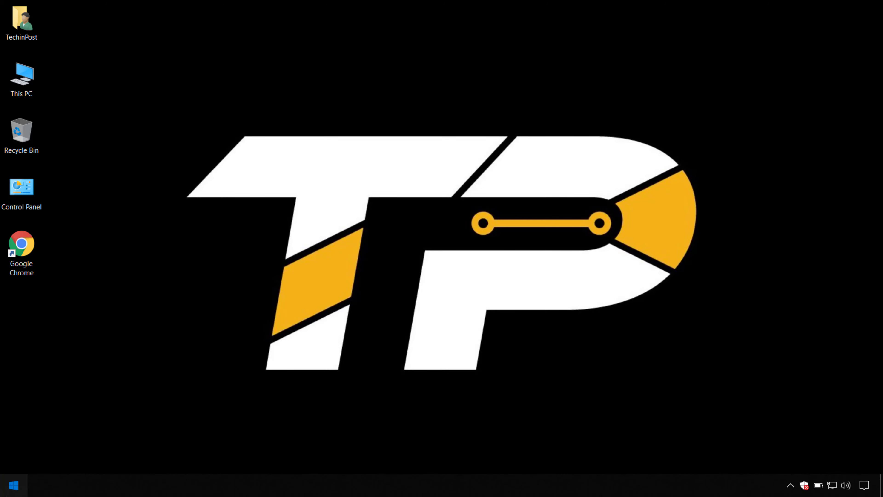
Step: Open the Windows Temp folder by running temp from the Run dialog and grant permanent access to it
{"action": "left_click", "coordinate": [14, 485]}
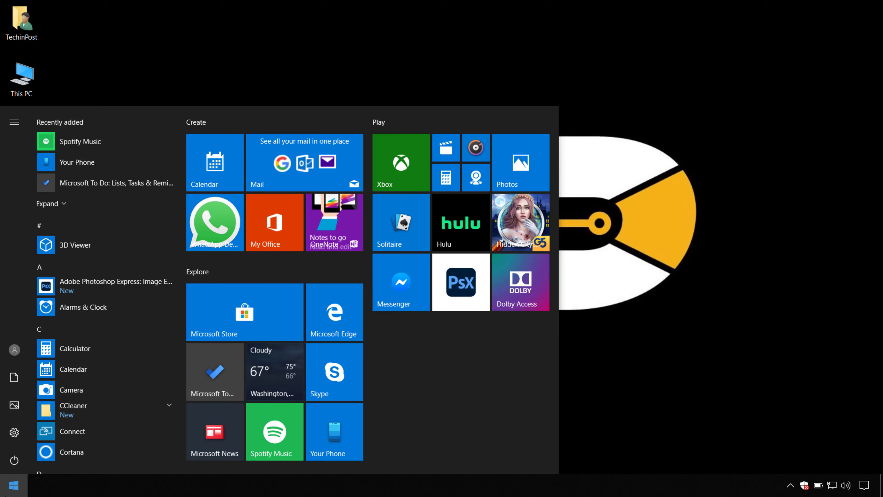
{"action": "left_click", "coordinate": [5, 494]}
{"action": "type", "text": "run"}
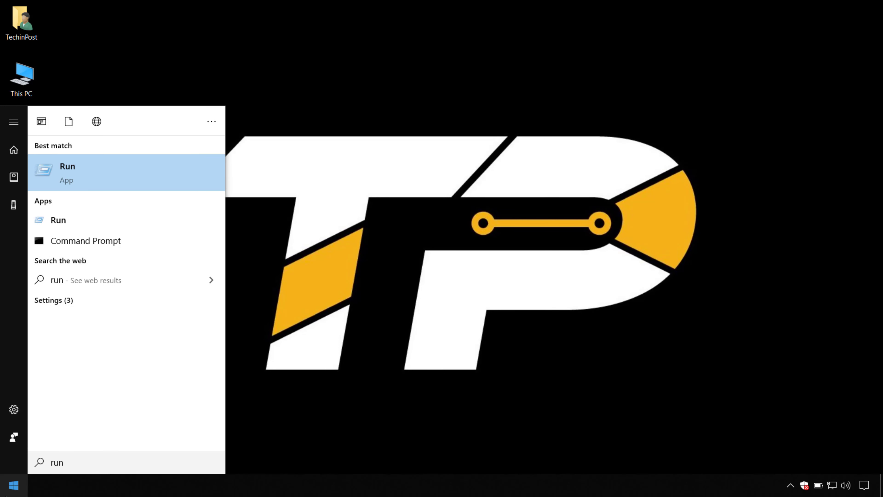
{"action": "left_click", "coordinate": [111, 166]}
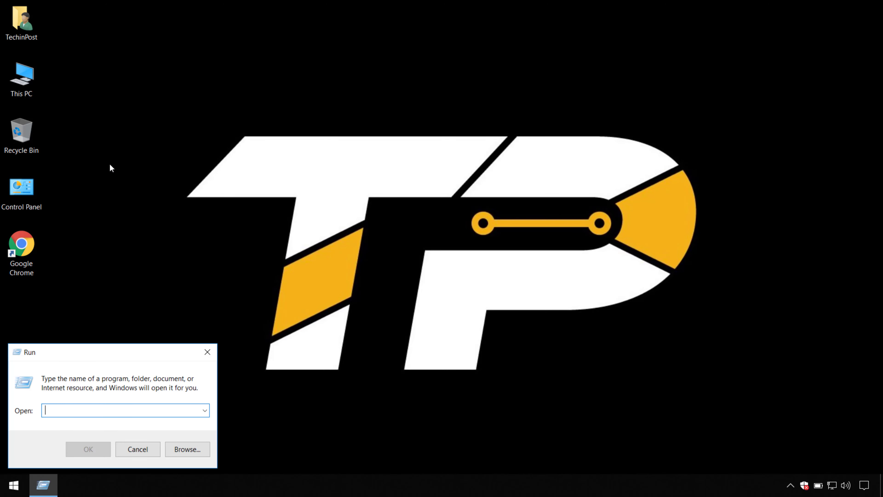
{"action": "type", "text": "temp"}
{"action": "key", "text": "Return"}
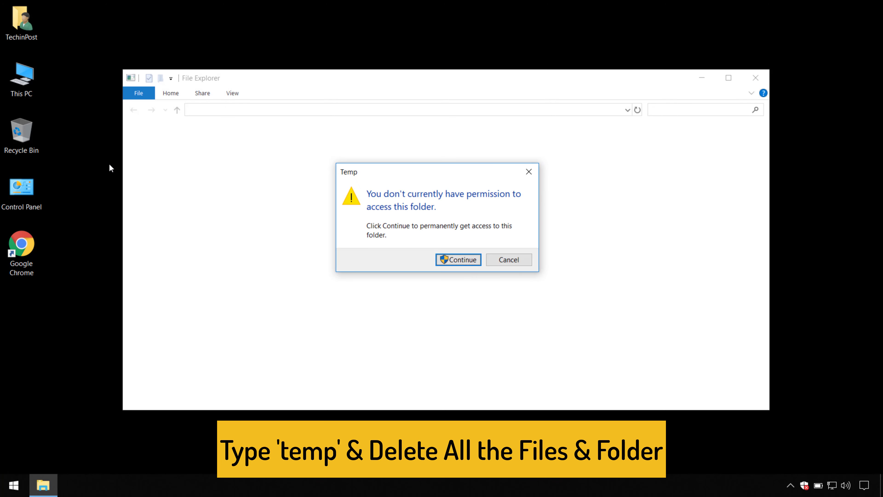
{"action": "key", "text": "Return"}
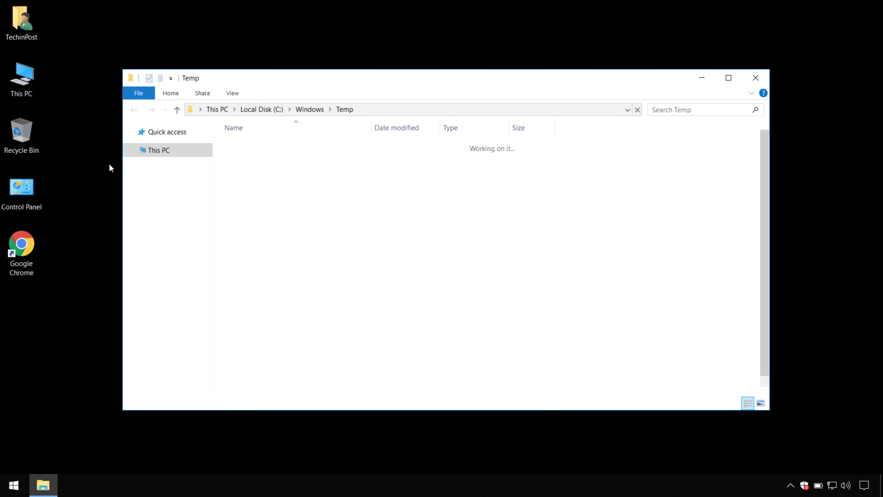
Step: Delete all files and folders in the Windows Temp folder with administrator permission, leaving out the file in use, and close the window
{"action": "key", "text": "ctrl+a"}
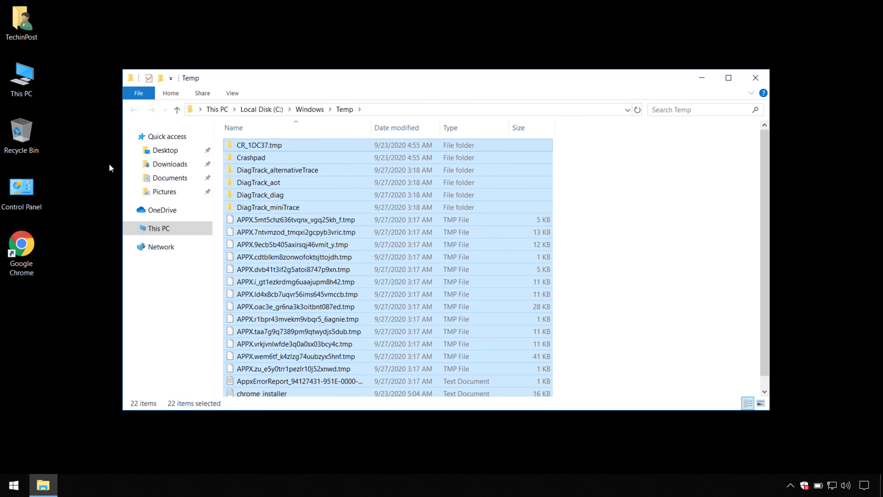
{"action": "right_click", "coordinate": [269, 215]}
{"action": "left_click", "coordinate": [309, 312]}
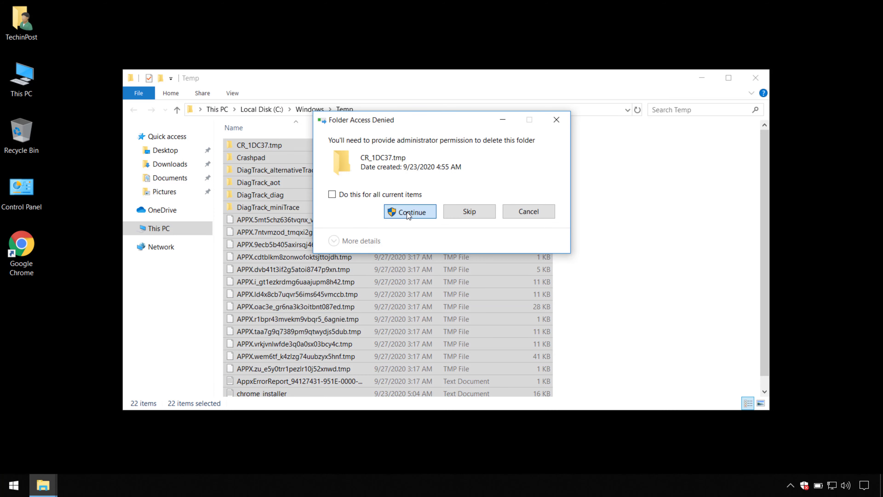
{"action": "left_click", "coordinate": [407, 212]}
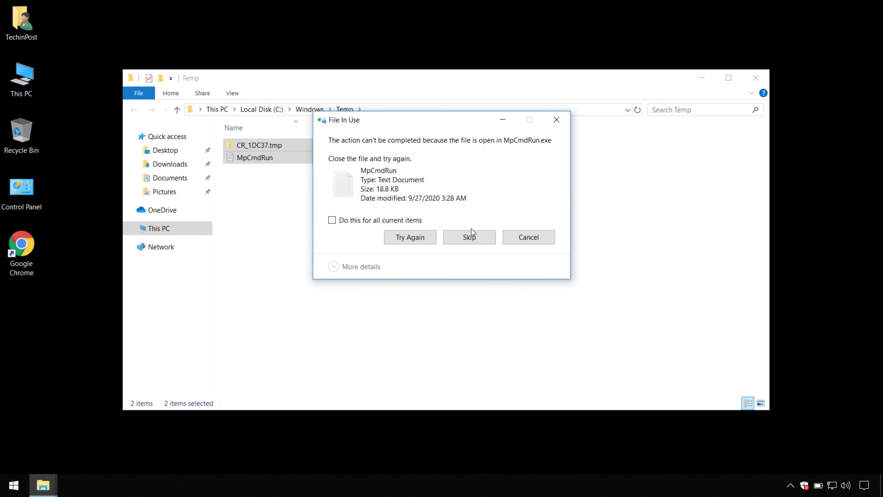
{"action": "left_click", "coordinate": [519, 242]}
{"action": "left_click", "coordinate": [762, 79]}
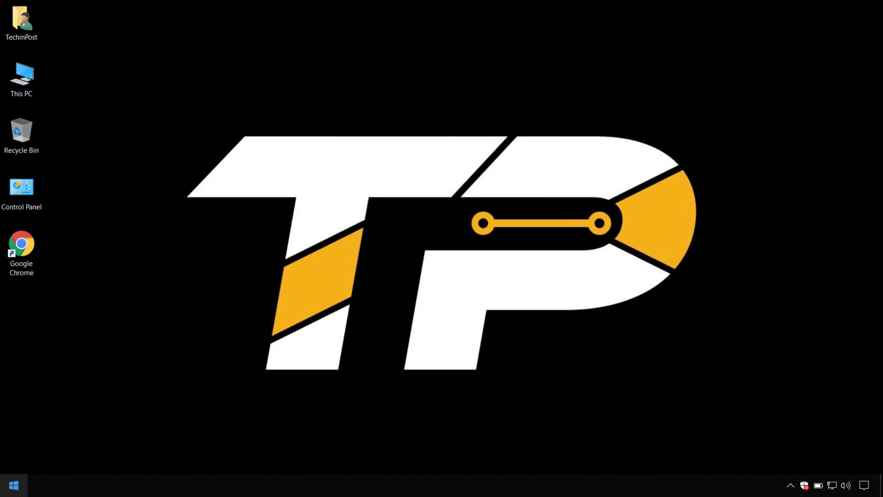
Step: Open the user account's local Temp folder by running %temp% from the Run dialog
{"action": "left_click", "coordinate": [14, 485]}
{"action": "type", "text": "run"}
{"action": "left_click", "coordinate": [146, 175]}
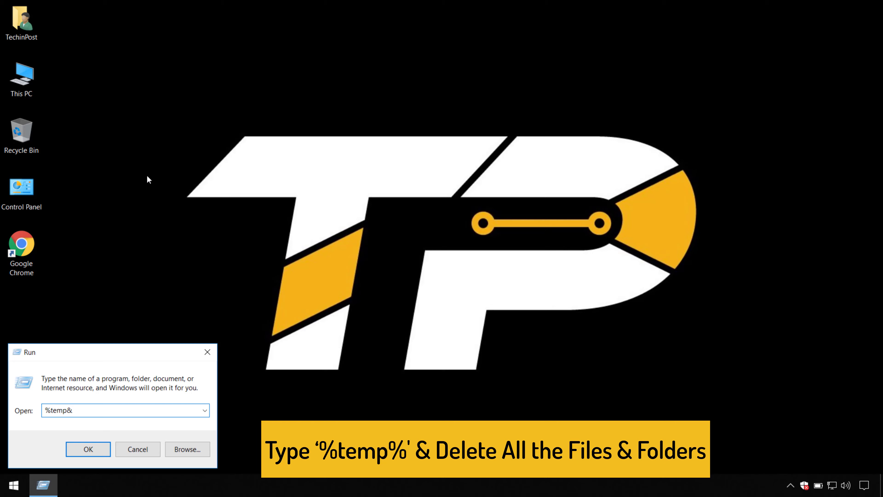
{"action": "key", "text": "Return"}
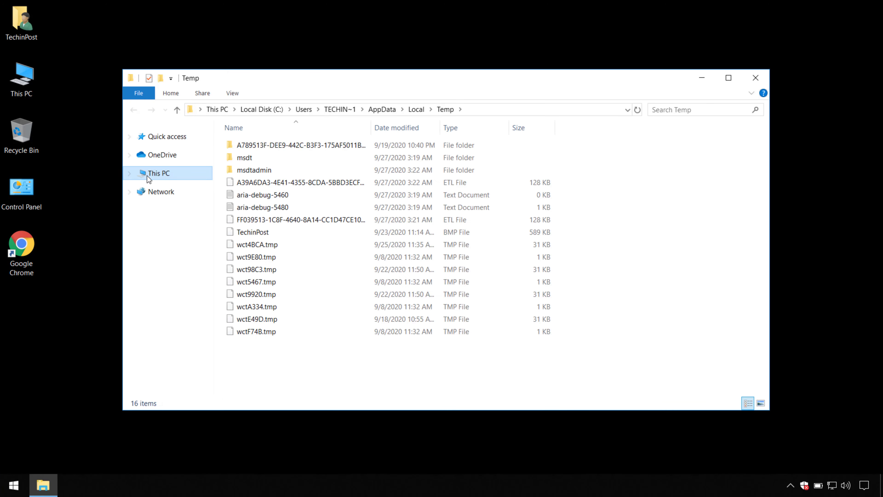
Step: Delete all files and folders in the user's AppData\Local\Temp folder and close the window
{"action": "key", "text": "ctrl+a"}
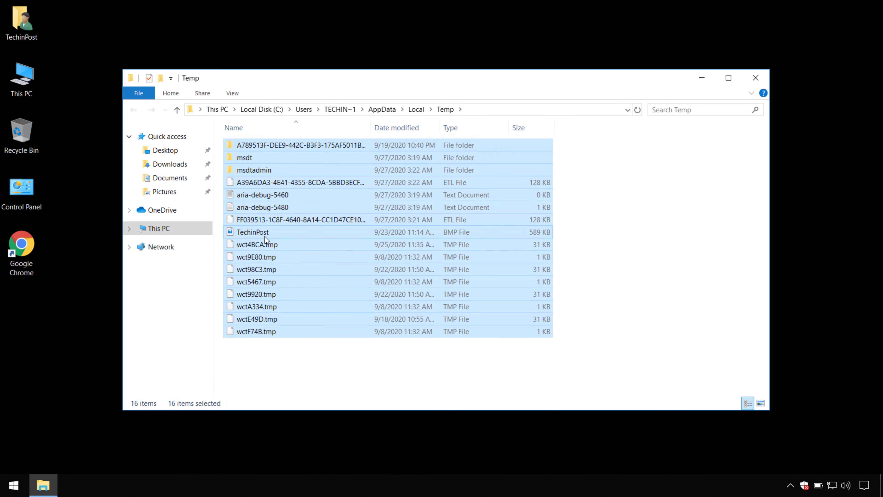
{"action": "right_click", "coordinate": [248, 319]}
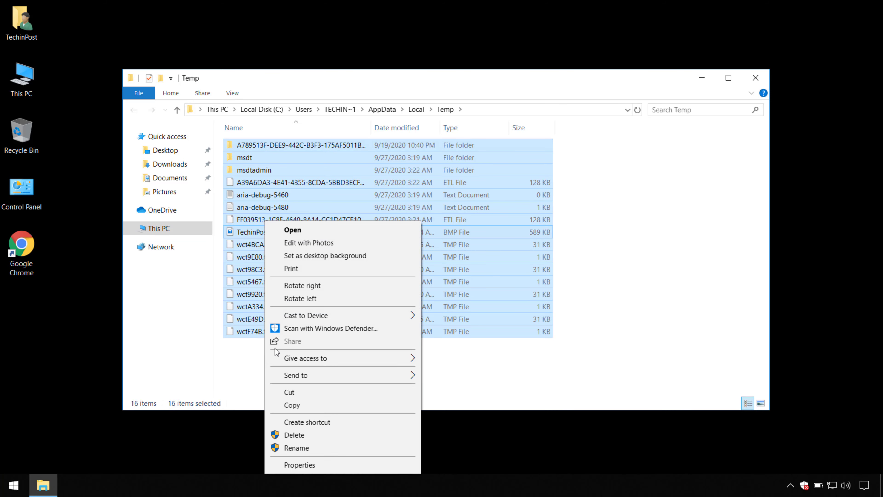
{"action": "left_click", "coordinate": [297, 434]}
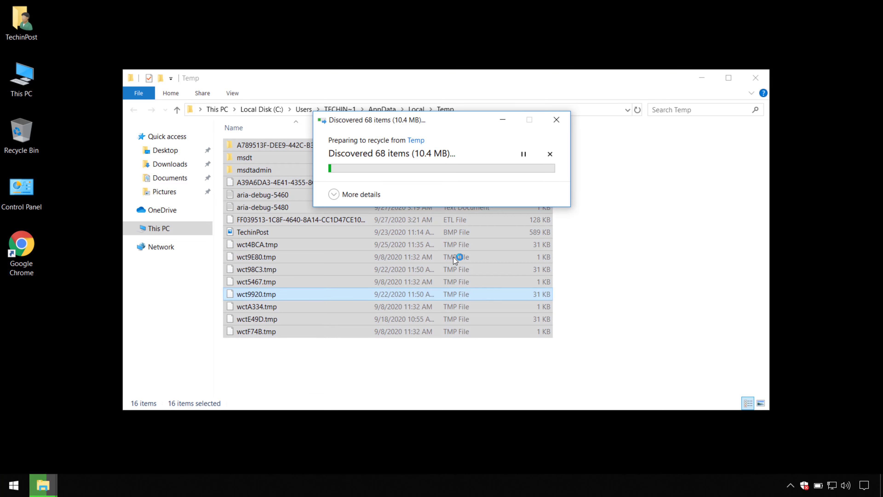
{"action": "left_click", "coordinate": [756, 77]}
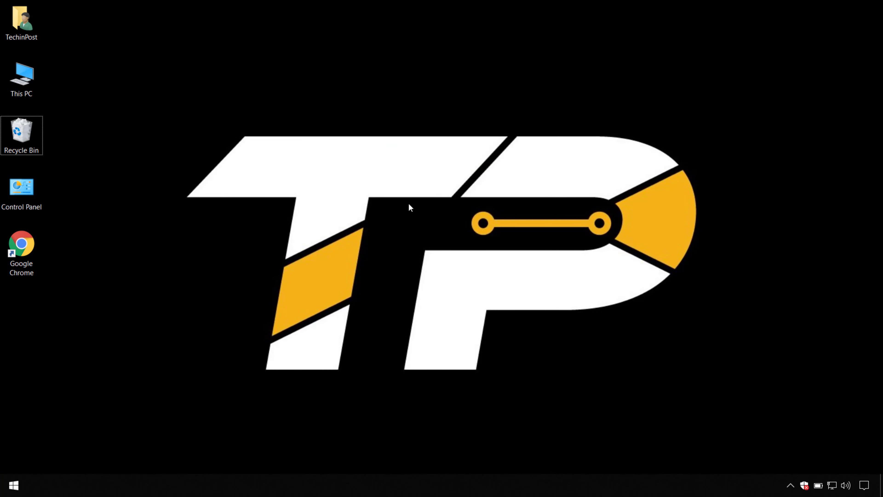
Step: Open the Windows Prefetch folder by running prefetch from the Run dialog and grant permanent access to it
{"action": "key", "text": "super+r"}
{"action": "type", "text": "pre"}
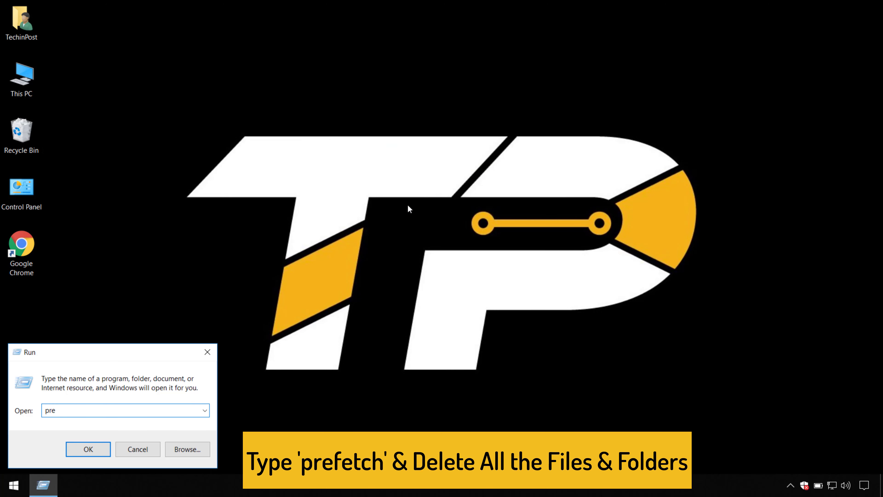
{"action": "key", "text": "Return"}
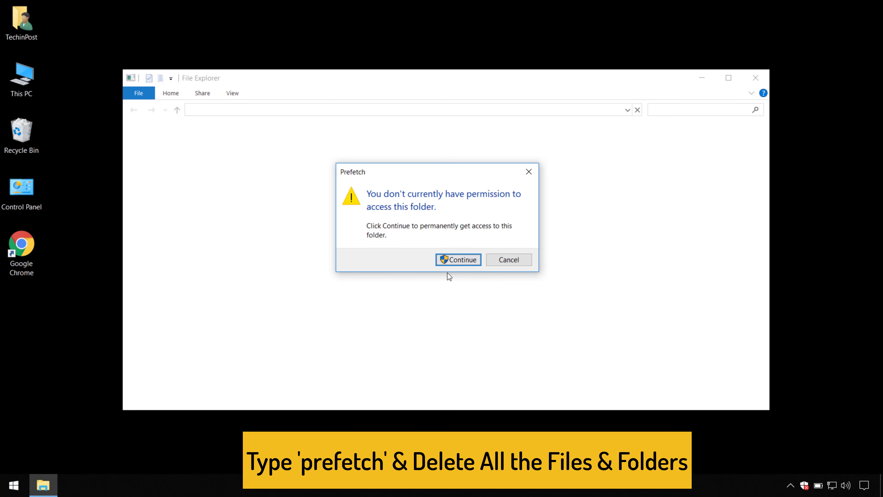
{"action": "left_click", "coordinate": [454, 259]}
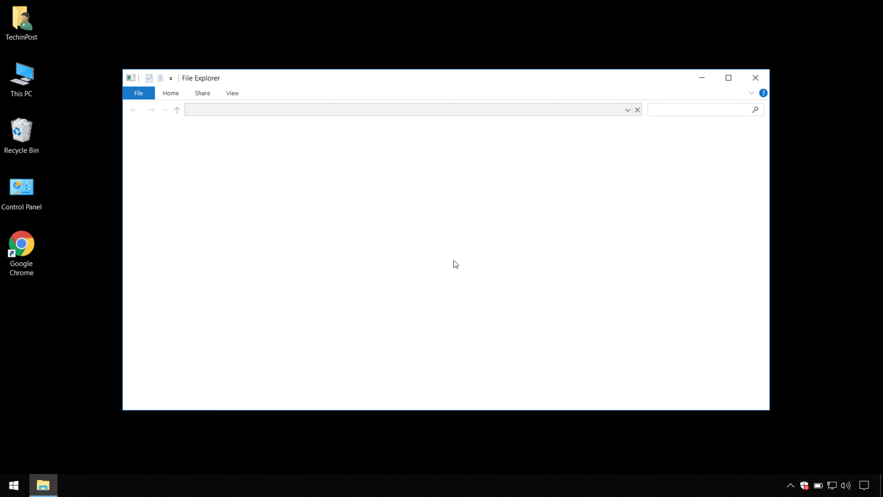
Step: Delete all files and folders in the Windows Prefetch folder
{"action": "key", "text": "ctrl+a"}
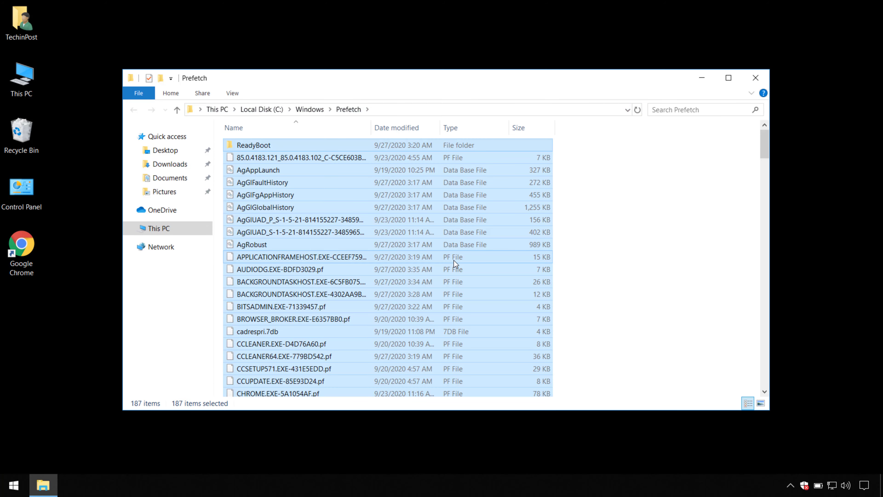
{"action": "right_click", "coordinate": [454, 260]}
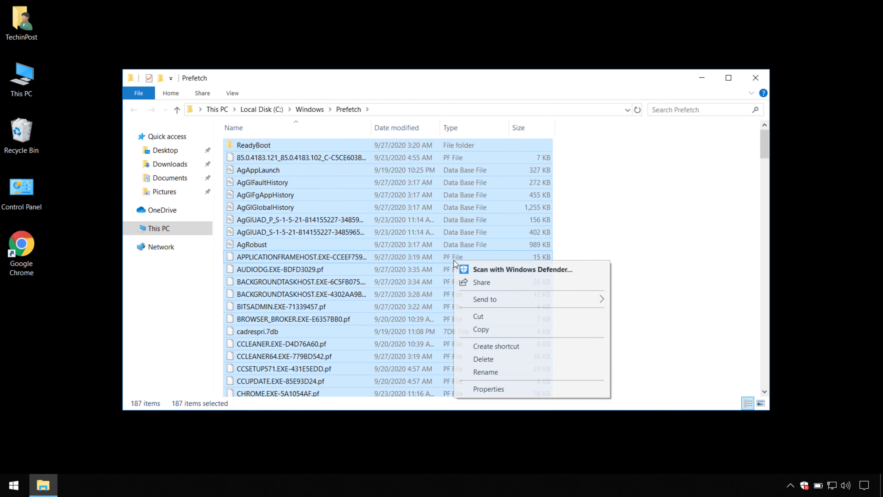
{"action": "left_click", "coordinate": [481, 359]}
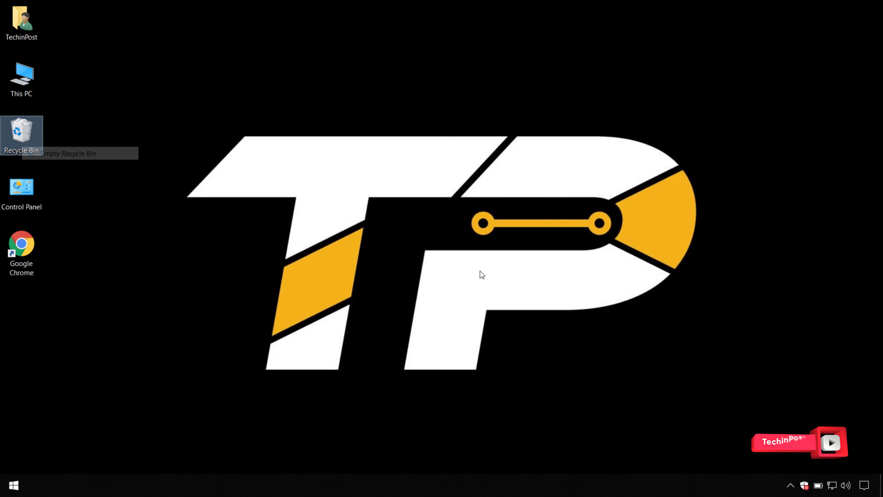
Step: Empty the Recycle Bin, granting administrator permission to delete the protected files and folders
{"action": "left_click", "coordinate": [492, 252]}
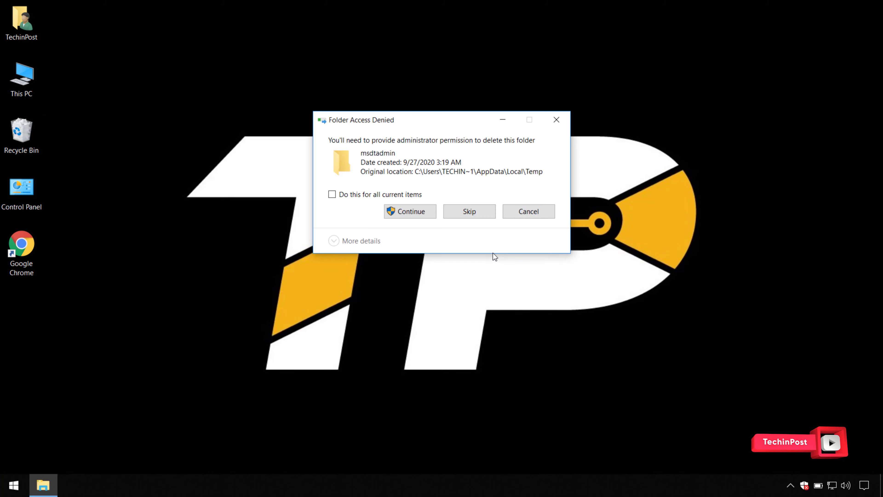
{"action": "left_click", "coordinate": [418, 216]}
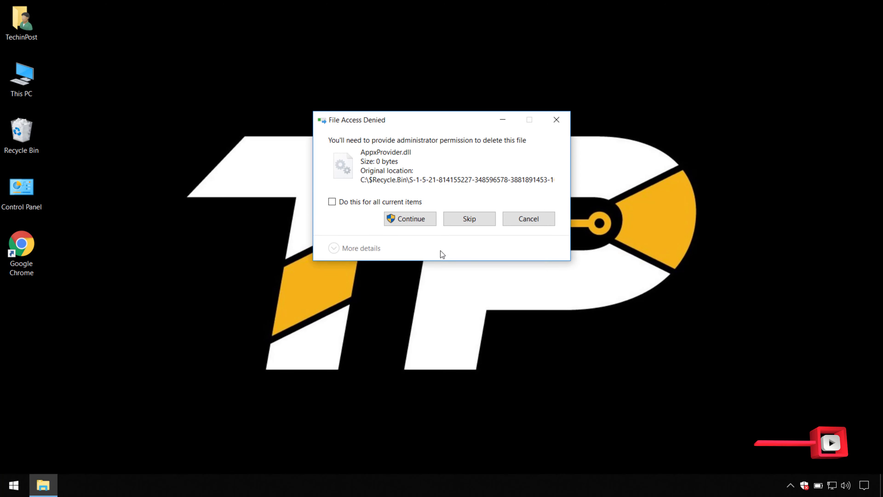
{"action": "left_click", "coordinate": [421, 218]}
{"action": "left_click", "coordinate": [415, 230]}
{"action": "left_click", "coordinate": [412, 245]}
{"action": "left_click", "coordinate": [467, 250]}
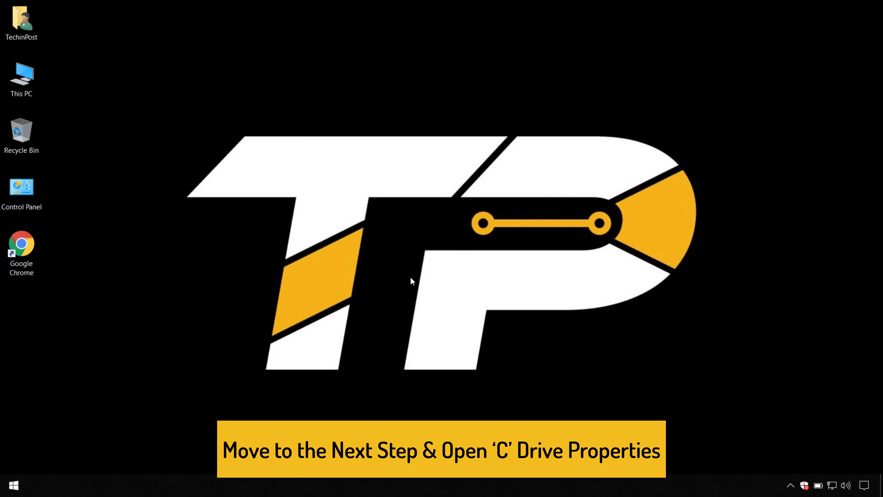
Step: Open the properties of Local Disk (C:) from This PC
{"action": "double_click", "coordinate": [22, 80]}
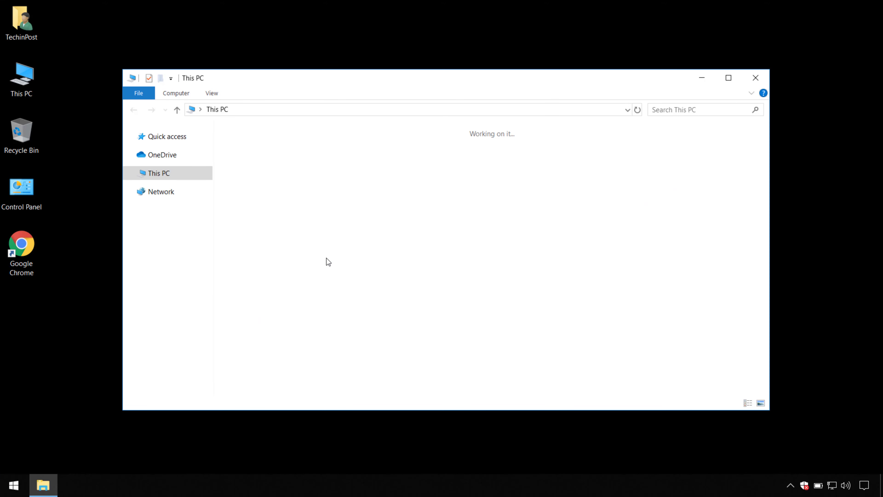
{"action": "left_click", "coordinate": [329, 273]}
{"action": "right_click", "coordinate": [330, 273]}
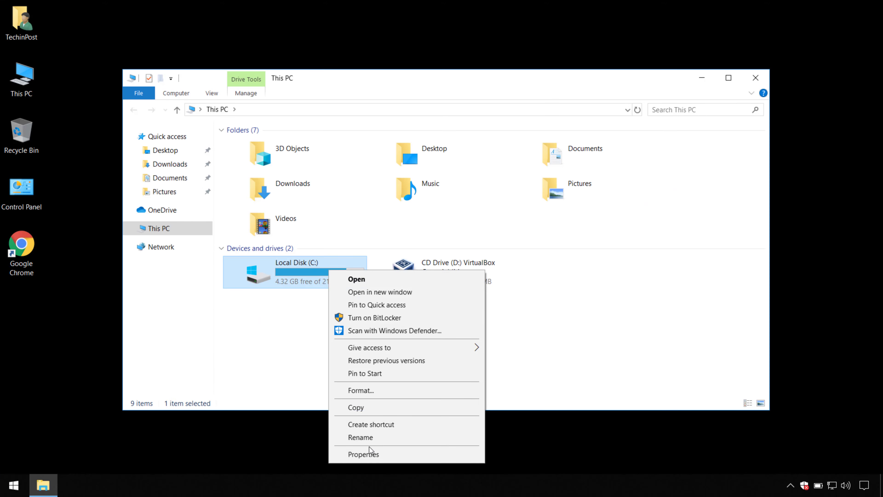
{"action": "left_click", "coordinate": [369, 454]}
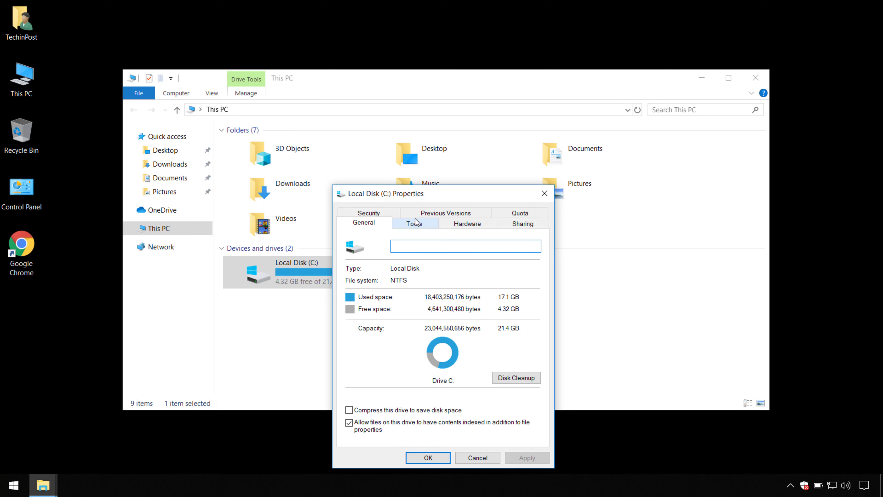
Step: Scan Local Disk (C:) for file system errors with the error checking tool and dismiss the scan report
{"action": "left_click", "coordinate": [414, 222]}
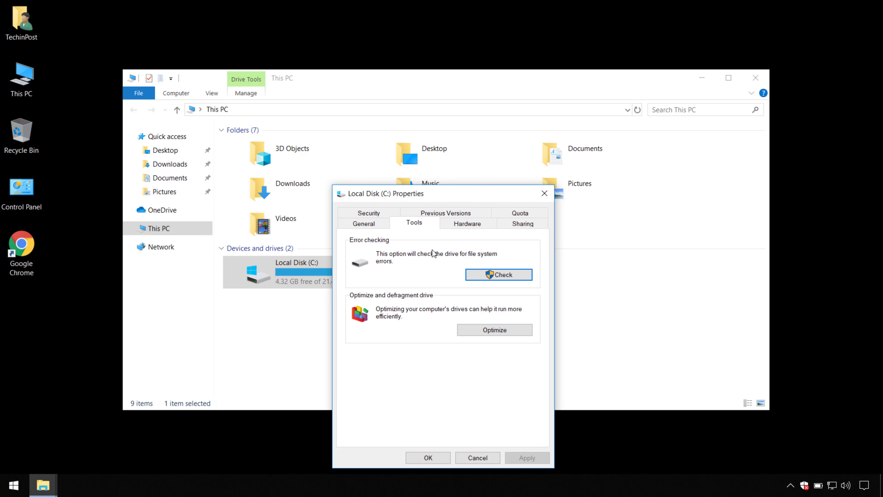
{"action": "left_click", "coordinate": [480, 278]}
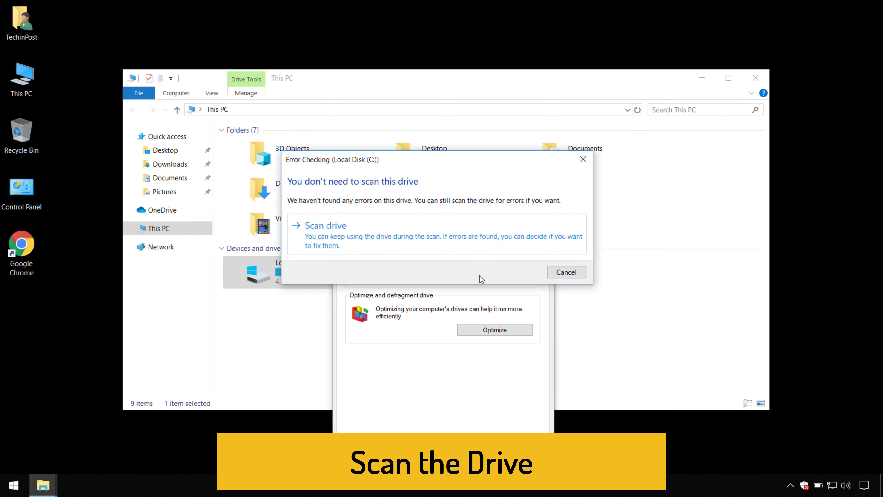
{"action": "left_click", "coordinate": [472, 253]}
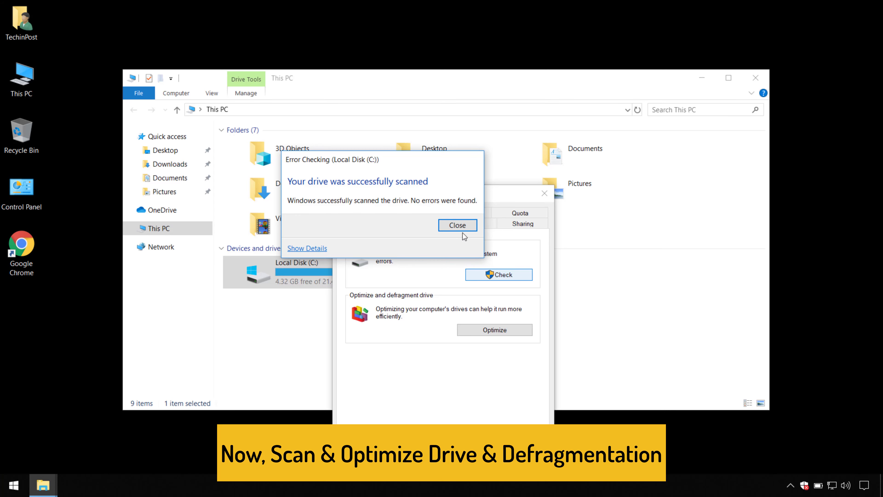
{"action": "left_click", "coordinate": [460, 226]}
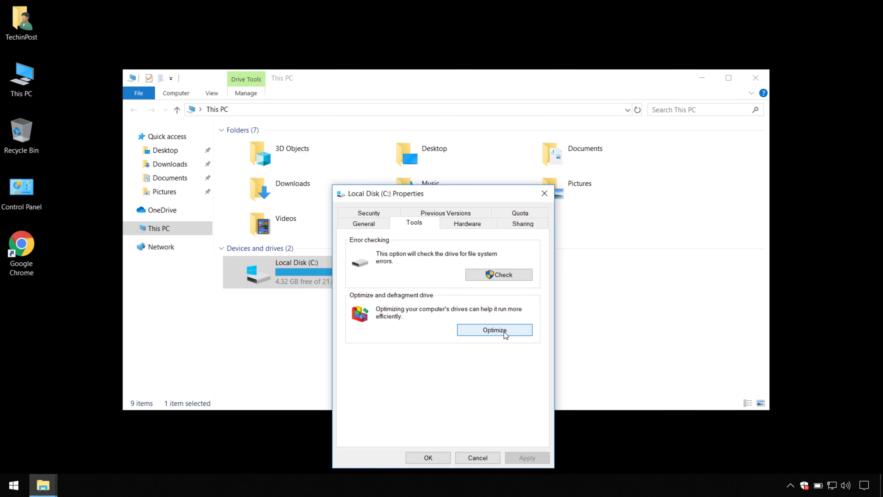
Step: Run Optimize Drives on the C: drive and close the optimization, drive properties and This PC windows
{"action": "left_click", "coordinate": [503, 330]}
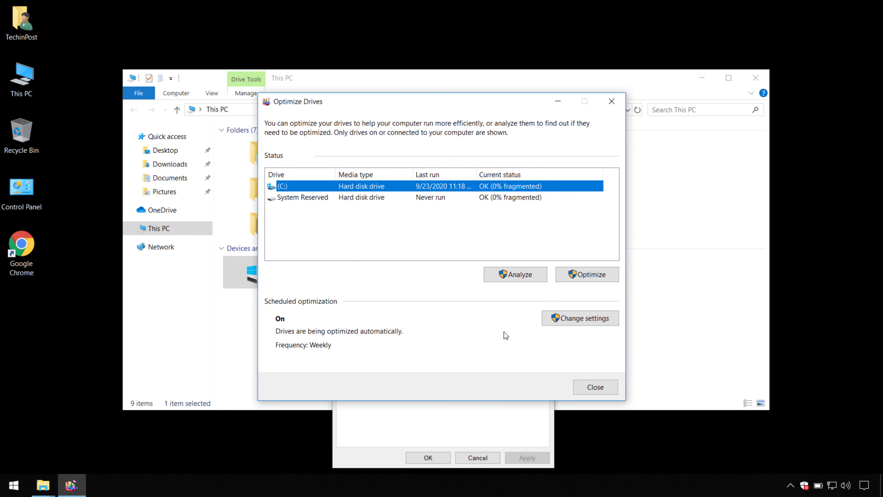
{"action": "left_click", "coordinate": [585, 275]}
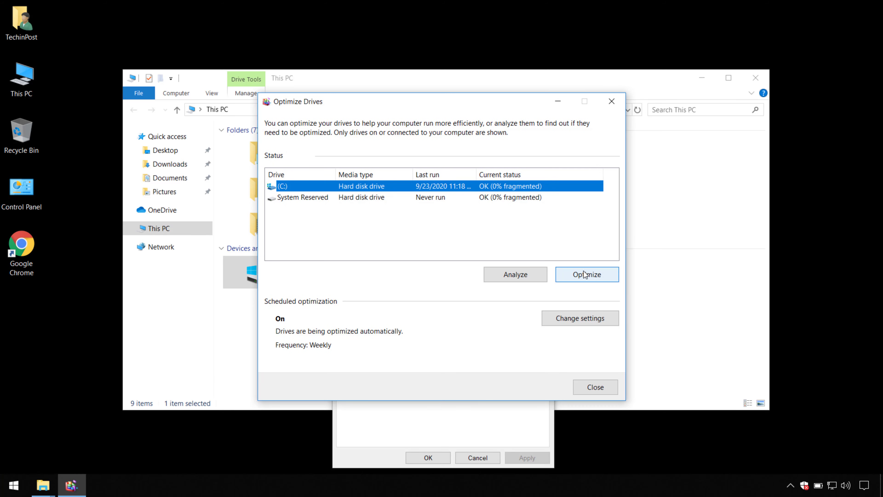
{"action": "left_click", "coordinate": [585, 274]}
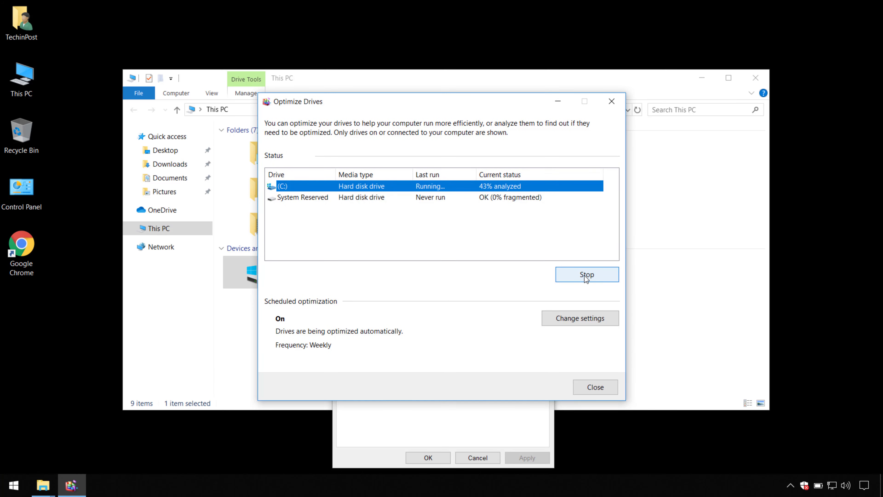
{"action": "left_click", "coordinate": [588, 387]}
{"action": "left_click", "coordinate": [422, 457]}
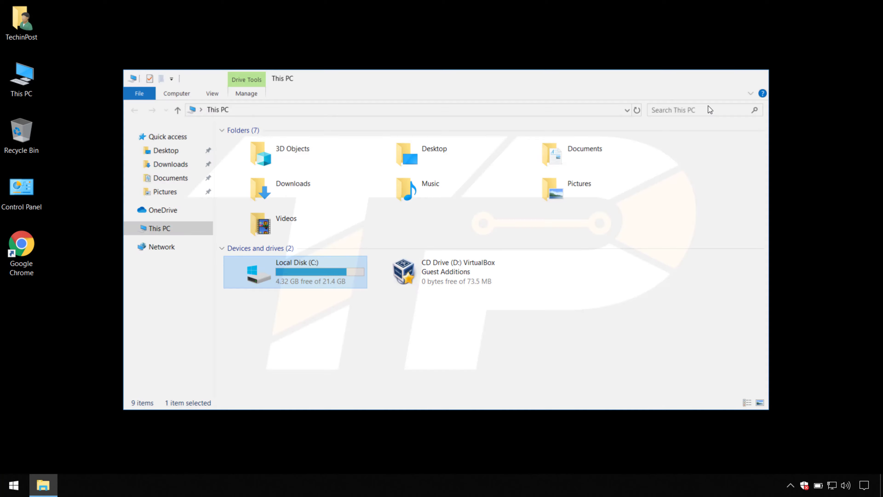
{"action": "left_click", "coordinate": [755, 77]}
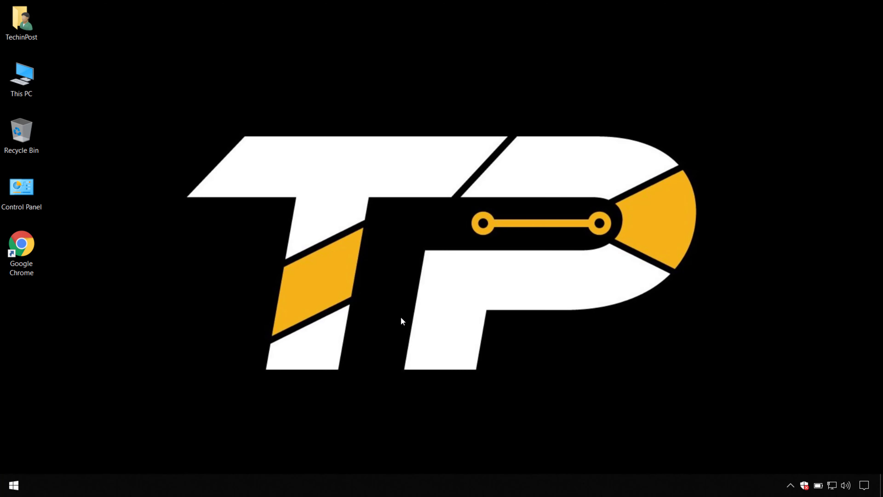